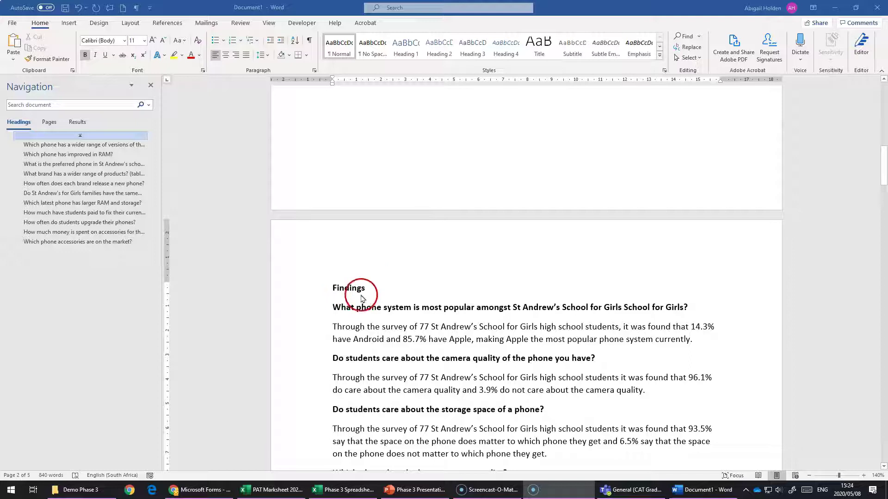
# Apply the Heading 1 style to "Findings" and the Heading 2 style to the question directly below it.
pyautogui.click(365, 288)
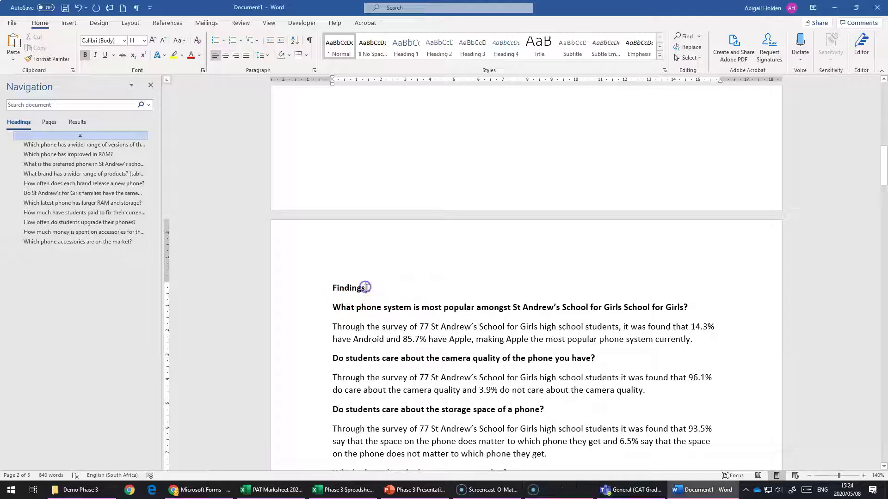
pyautogui.scroll(-1, 363, 296)
pyautogui.click(59, 48)
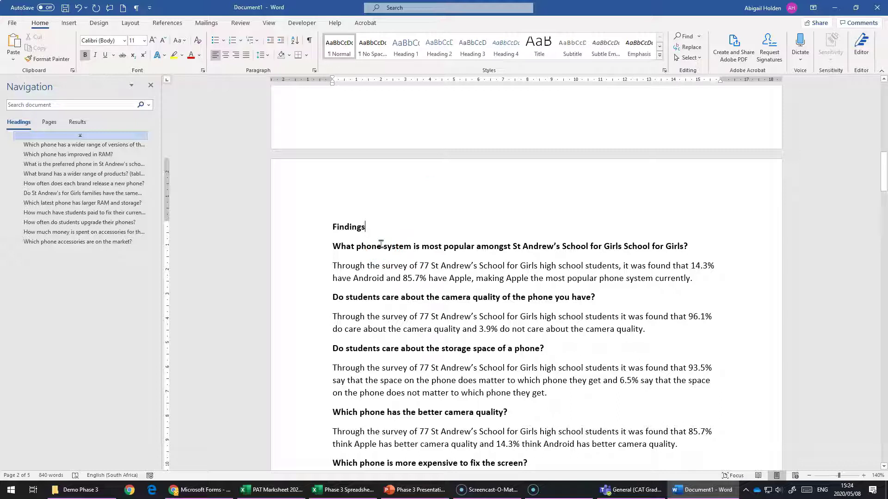
pyautogui.click(415, 47)
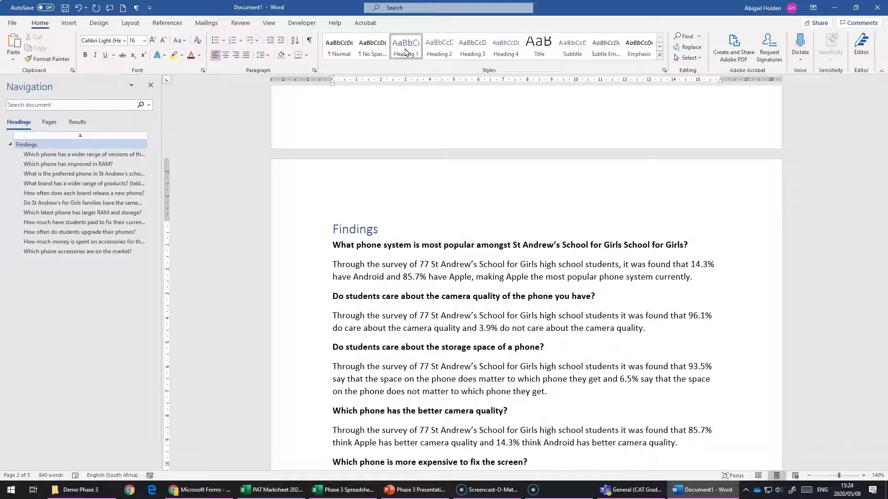
pyautogui.click(371, 250)
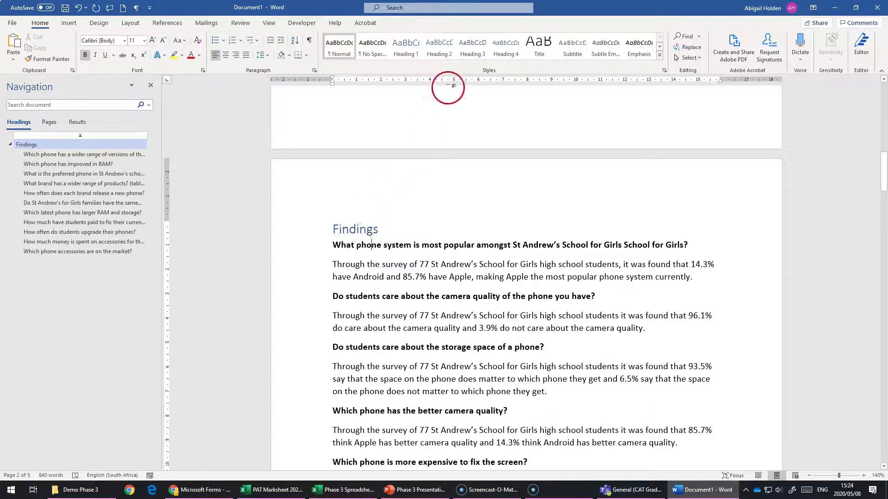
pyautogui.click(436, 55)
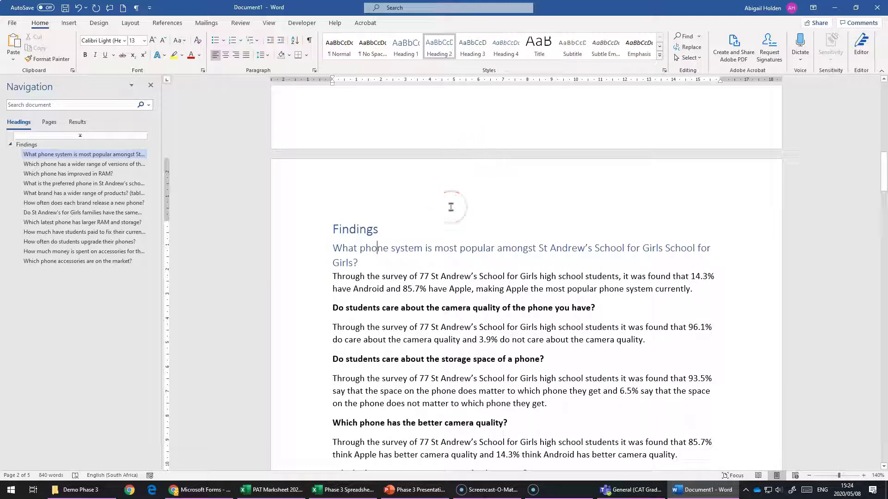
# Collapse the content under the Findings heading and expand it again.
pyautogui.click(349, 232)
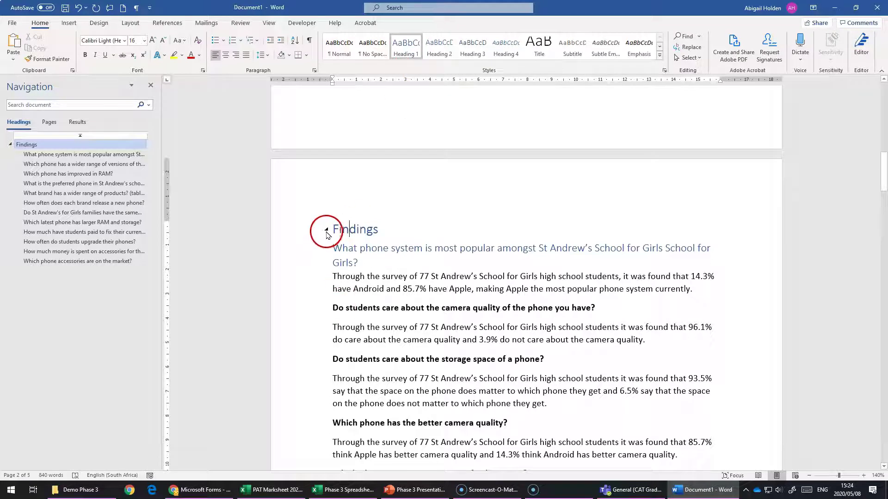
pyautogui.click(326, 230)
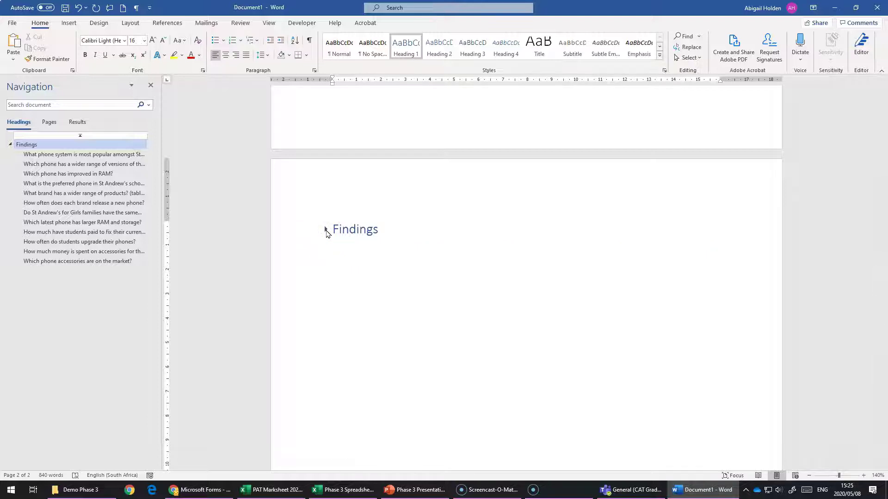
pyautogui.click(326, 229)
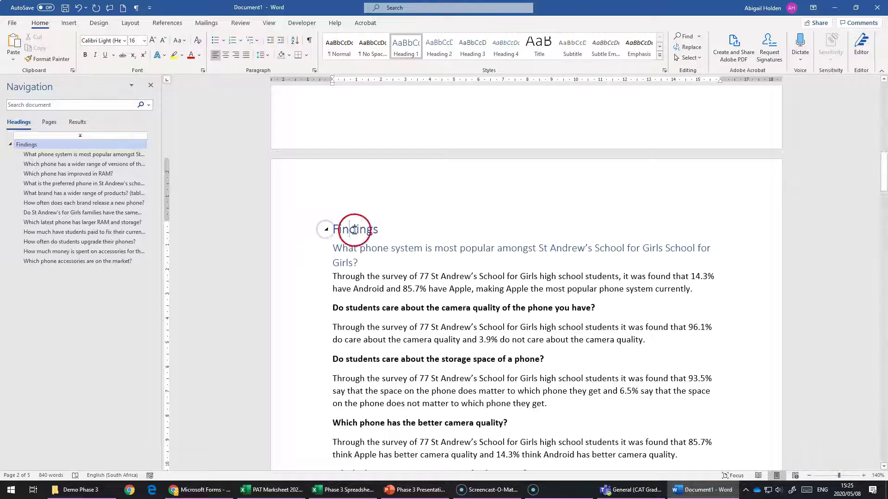
# Apply the Heading 2 style to the question "Do students care about the camera quality of the phone you have?".
pyautogui.click(377, 259)
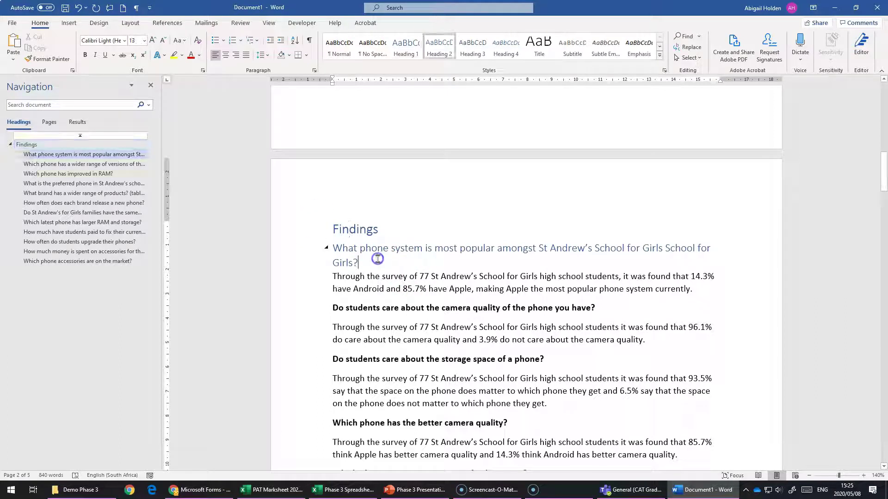
pyautogui.click(385, 307)
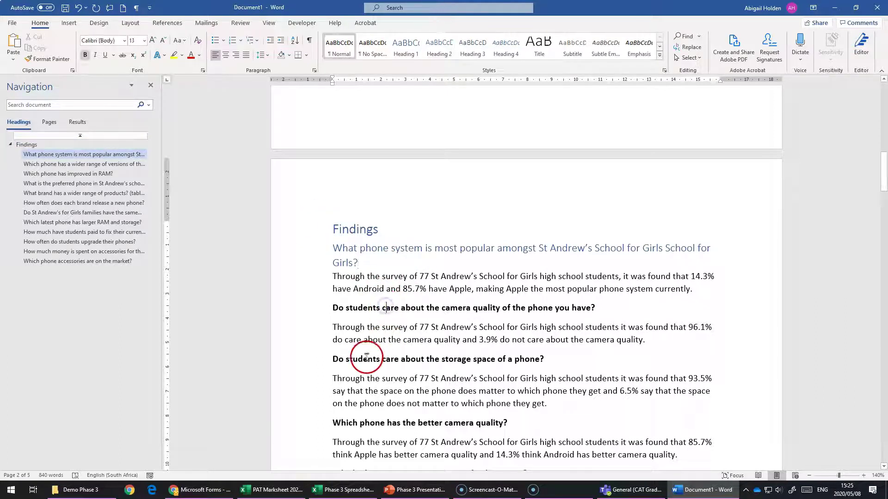
pyautogui.click(435, 52)
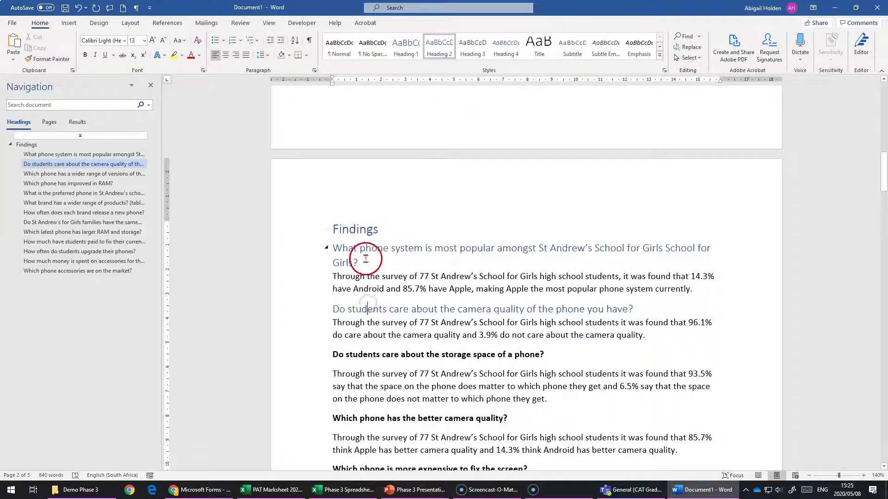
# Apply the Heading 2 style together to the questions about storage space, better camera quality and the more expensive screen repair.
pyautogui.scroll(-2, 365, 259)
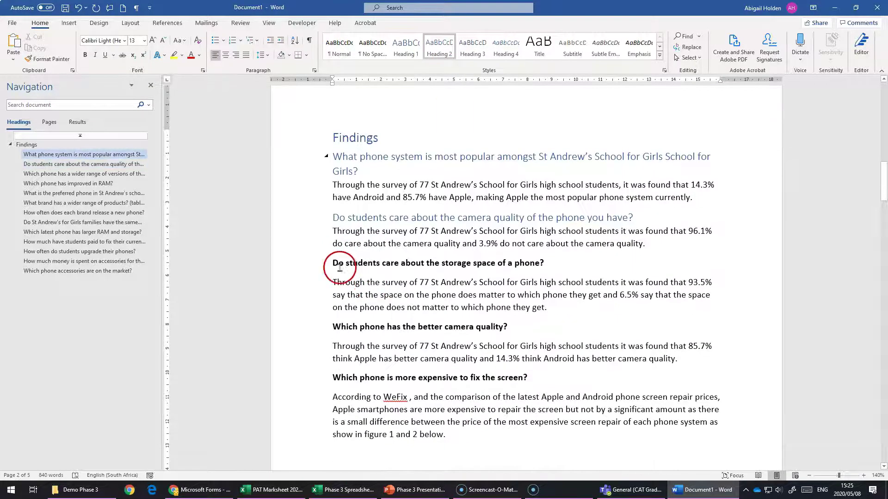
pyautogui.click(405, 263)
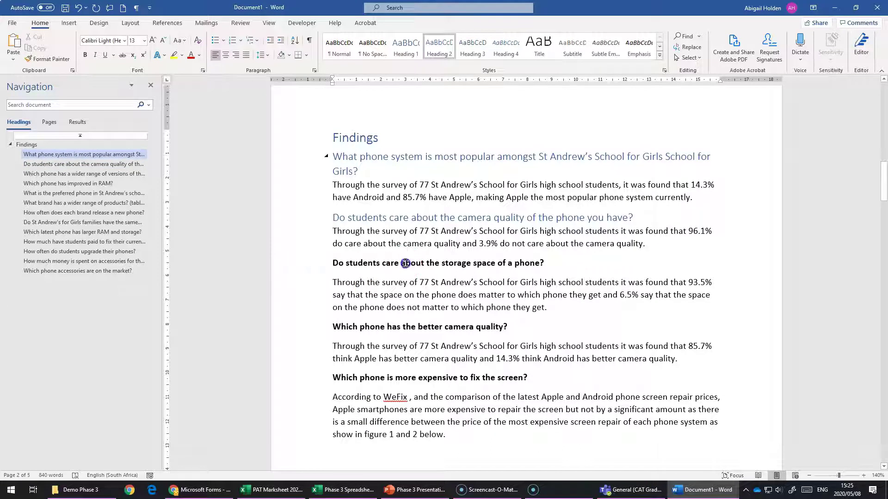
pyautogui.click(313, 266)
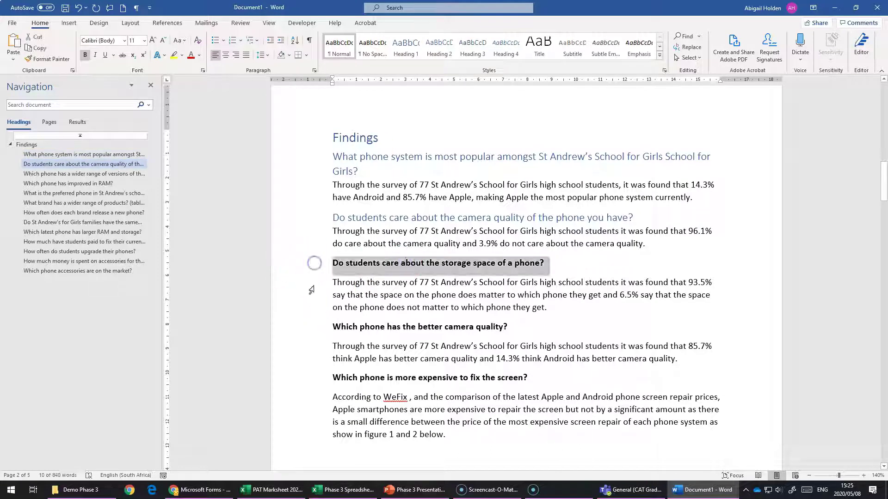
pyautogui.keyDown('ctrl'); pyautogui.click(317, 331); pyautogui.keyUp('ctrl')
pyautogui.keyDown('ctrl'); pyautogui.click(317, 382); pyautogui.keyUp('ctrl')
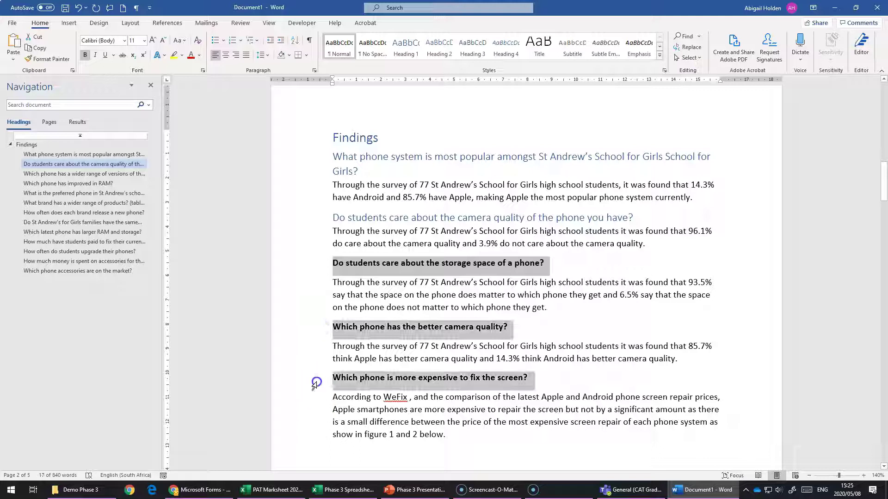
pyautogui.click(439, 46)
pyautogui.click(387, 302)
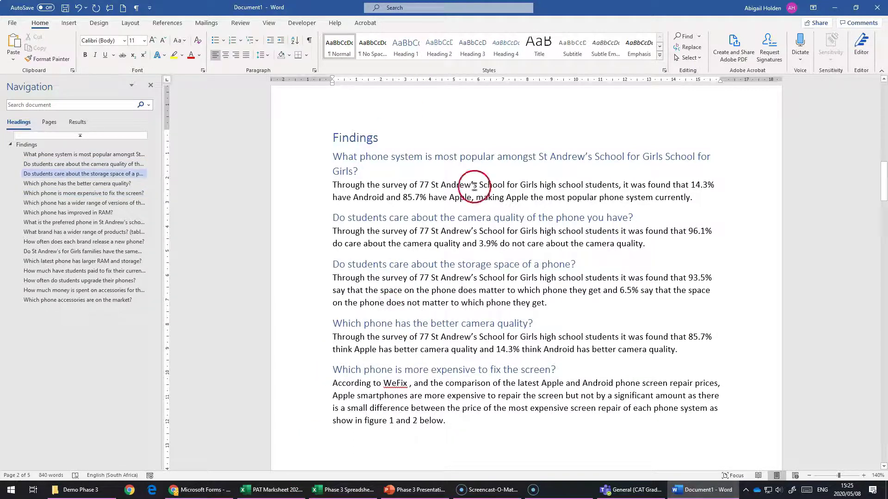
pyautogui.click(456, 228)
pyautogui.click(439, 47)
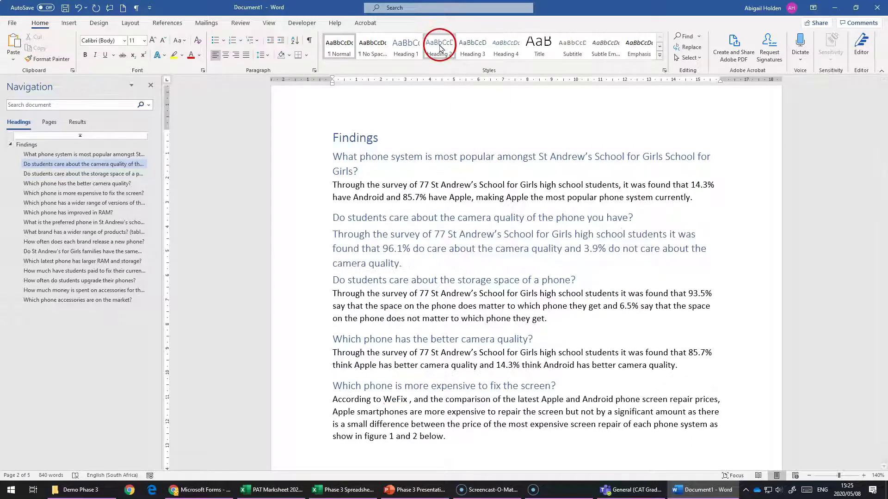
pyautogui.hotkey('ctrl', 'z')
# Select all text in the Heading 2 style to check which headings use it, and clear the selection.
pyautogui.click(428, 220)
pyautogui.rightClick(432, 44)
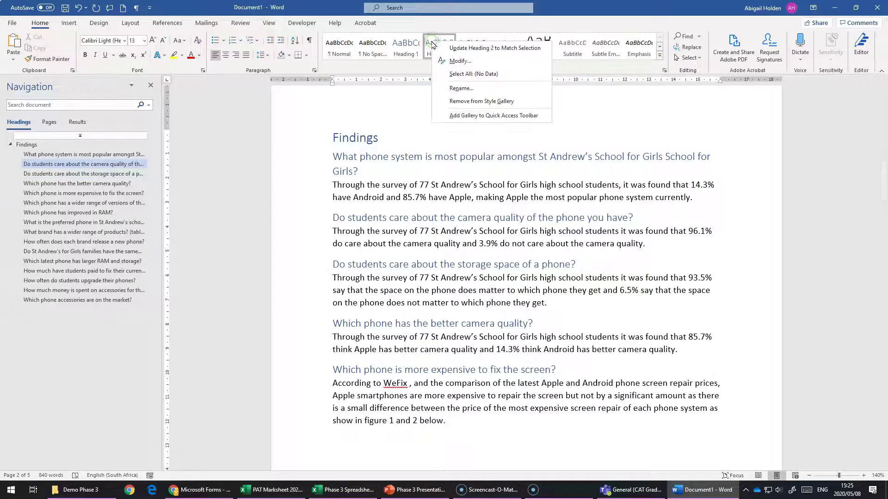
pyautogui.click(448, 61)
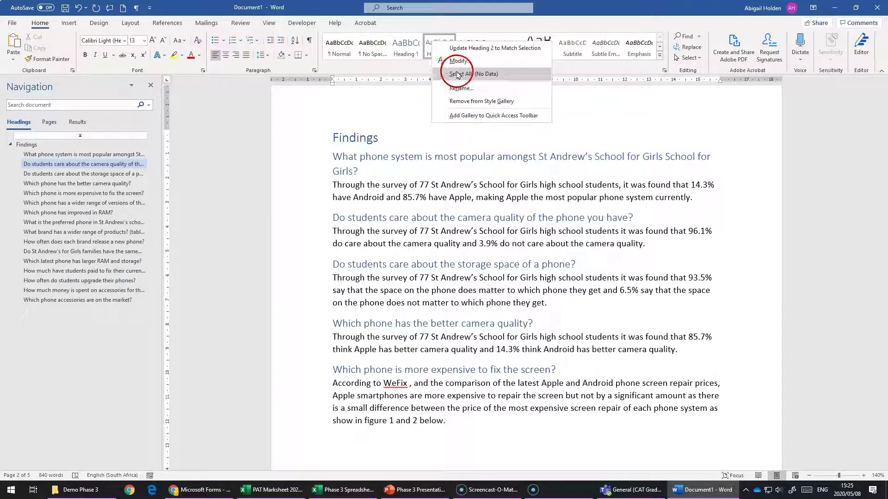
pyautogui.click(457, 74)
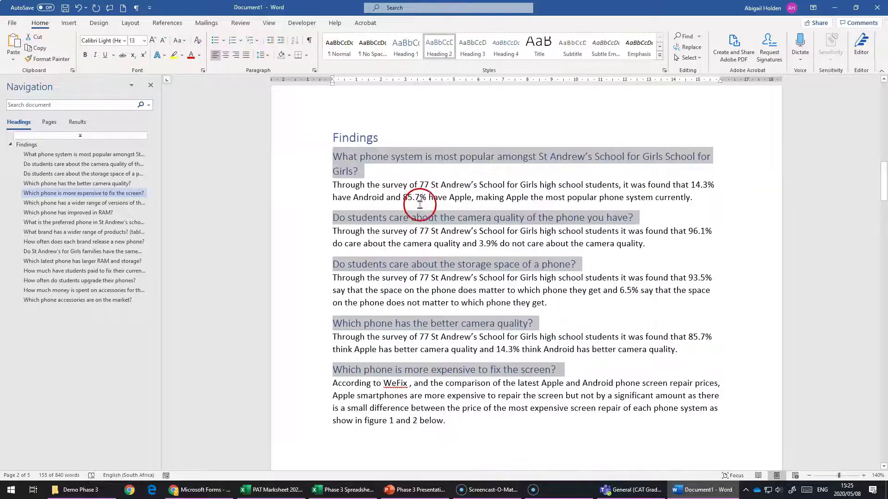
pyautogui.click(460, 187)
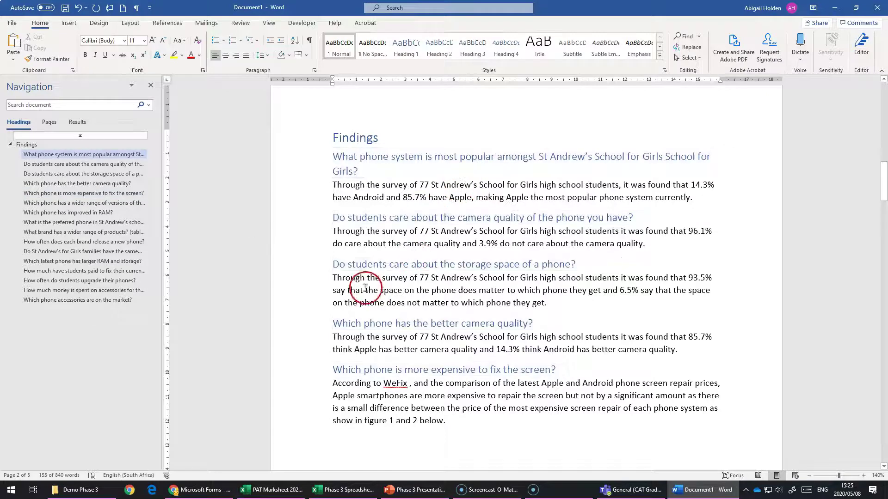
# Look through the remaining question headings in the document and jump between several of them using the heading list.
pyautogui.scroll(-15, 365, 287)
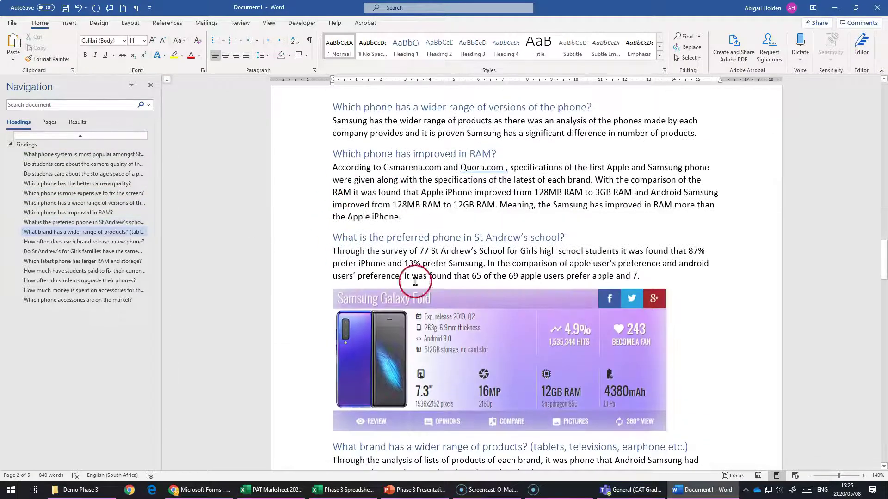
pyautogui.scroll(-12, 699, 222)
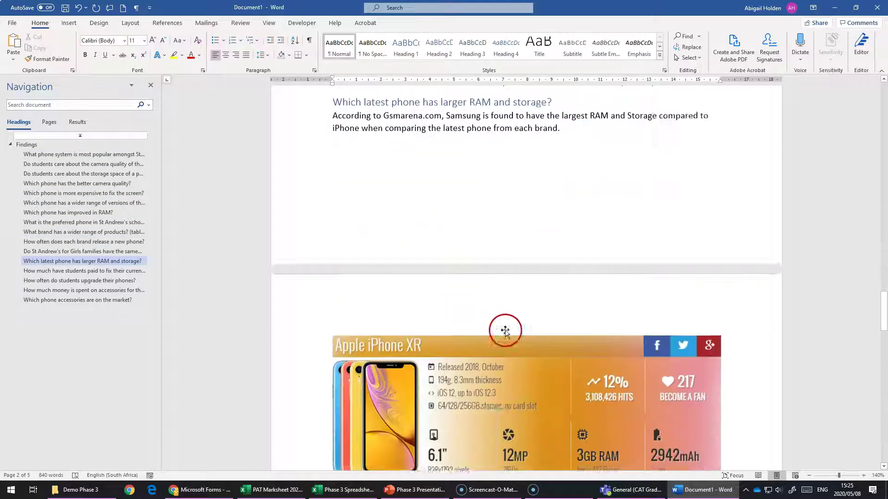
pyautogui.scroll(-4, 505, 331)
pyautogui.scroll(15, 485, 311)
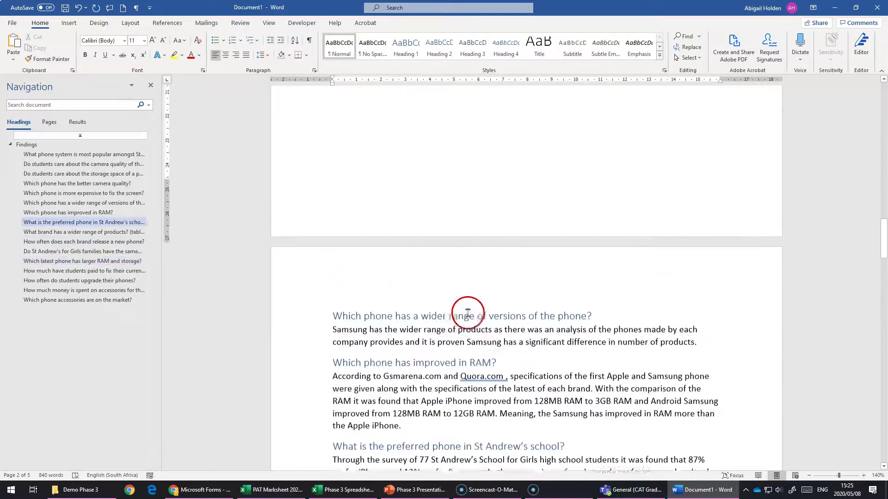
pyautogui.scroll(15, 462, 305)
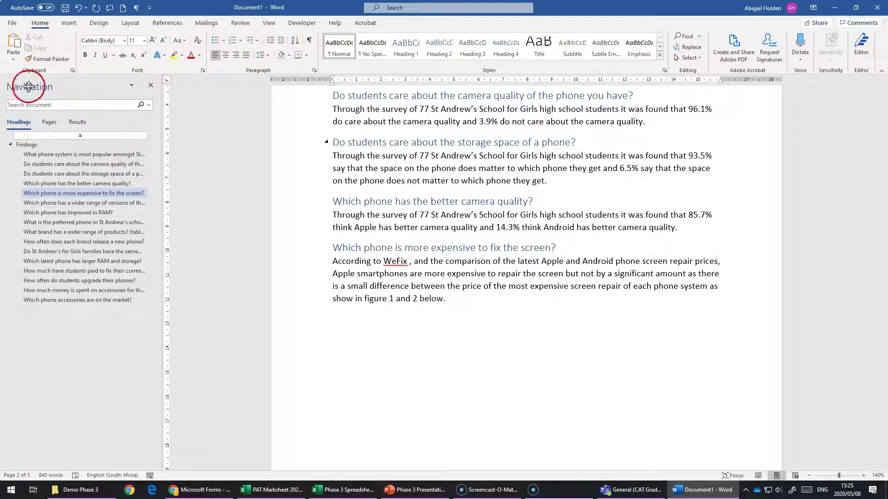
pyautogui.click(37, 164)
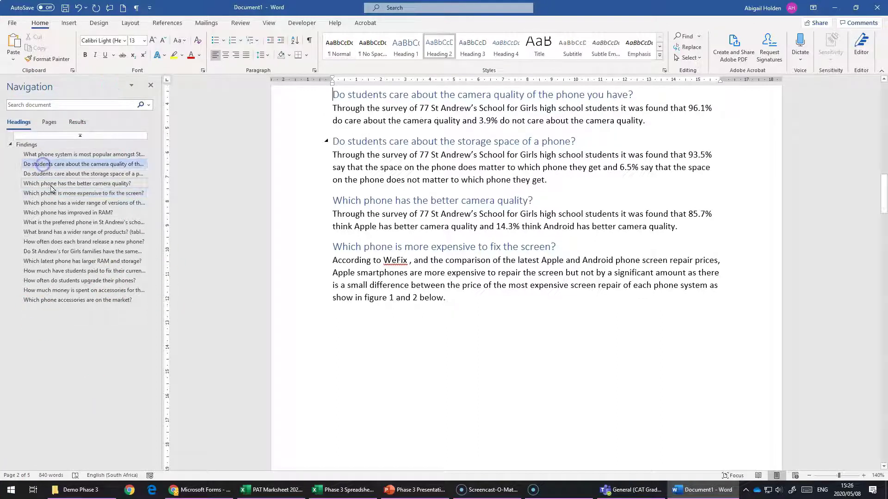
pyautogui.click(49, 193)
pyautogui.click(57, 261)
pyautogui.click(69, 251)
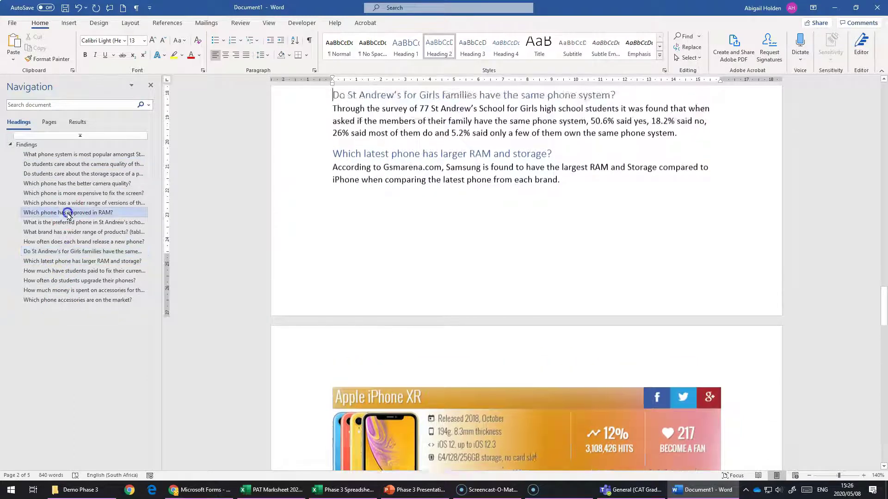
pyautogui.click(70, 212)
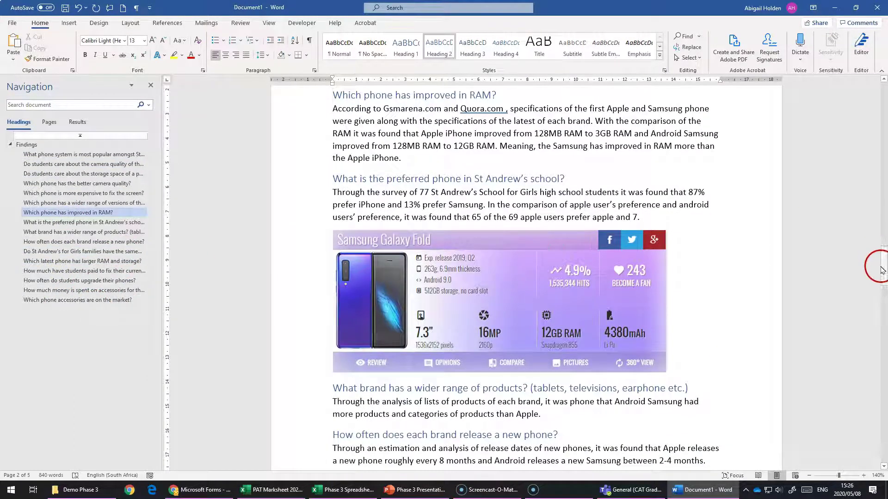
# Insert a page break directly before the Findings heading.
pyautogui.moveTo(884, 273); pyautogui.dragTo(884, 104)
pyautogui.click(571, 213)
pyautogui.click(507, 237)
pyautogui.scroll(-15, 531, 231)
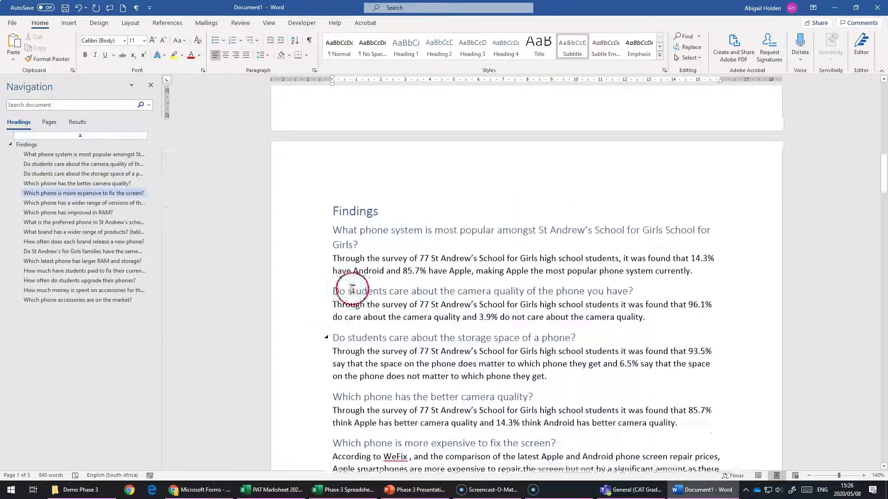
pyautogui.click(329, 199)
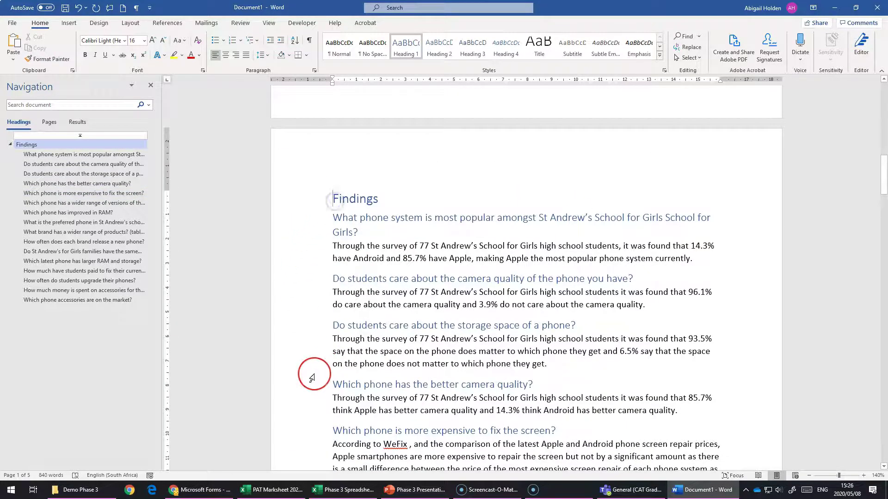
pyautogui.hotkey('ctrl', 'Return')
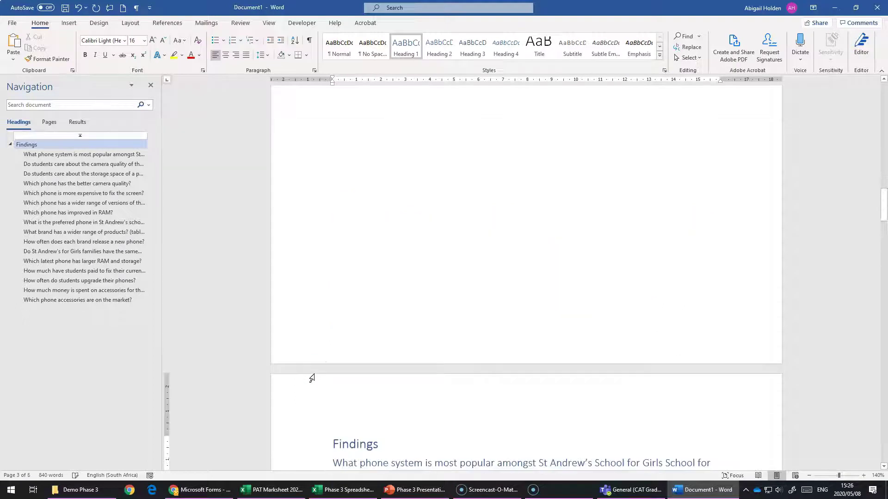
# Show the formatting marks to inspect the page break on the blank page before Findings, hide them, and place the cursor at that page's start.
pyautogui.click(492, 173)
pyautogui.click(396, 190)
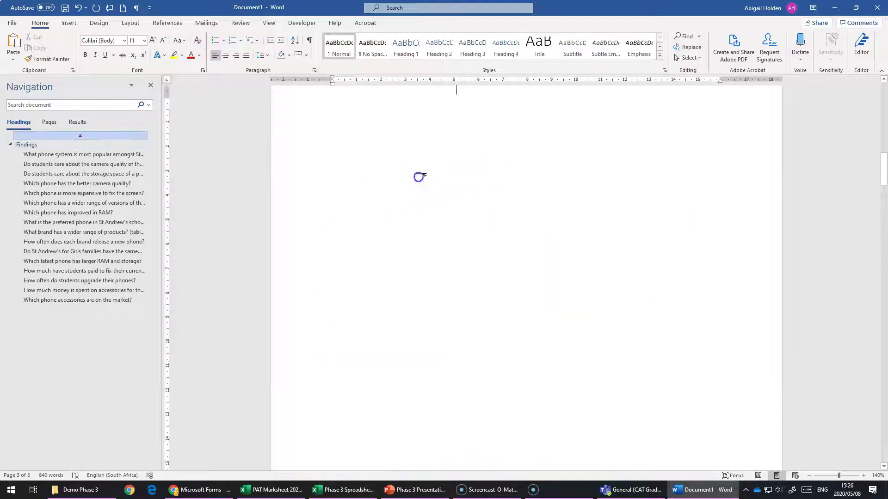
pyautogui.click(384, 192)
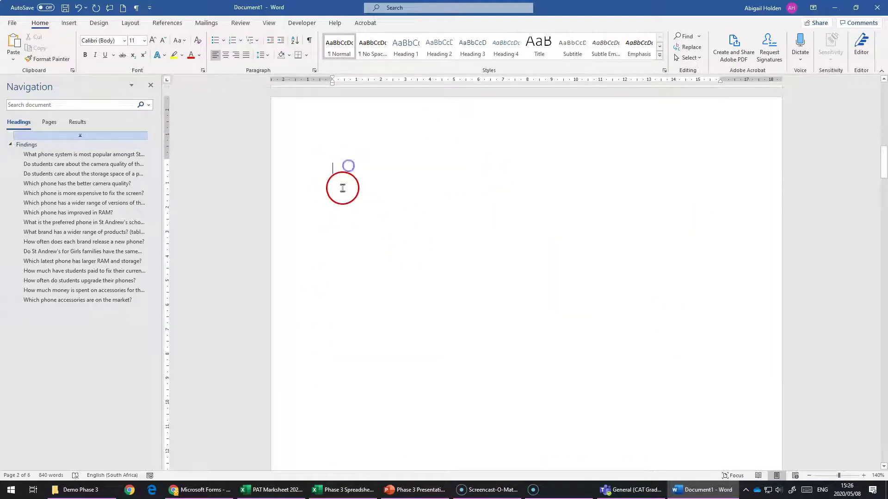
pyautogui.click(309, 41)
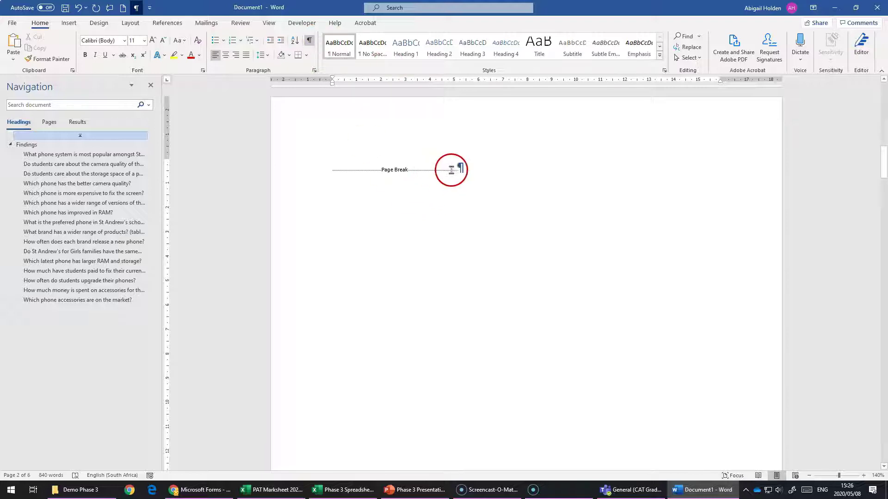
pyautogui.moveTo(452, 170); pyautogui.dragTo(347, 174)
pyautogui.click(310, 42)
pyautogui.click(337, 172)
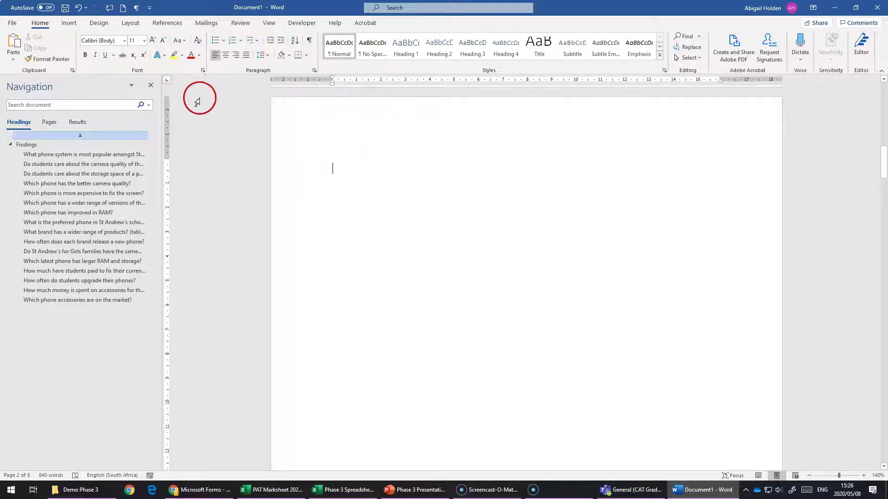
# Insert the Automatic Table 2 table of contents on the blank page before Findings.
pyautogui.click(239, 24)
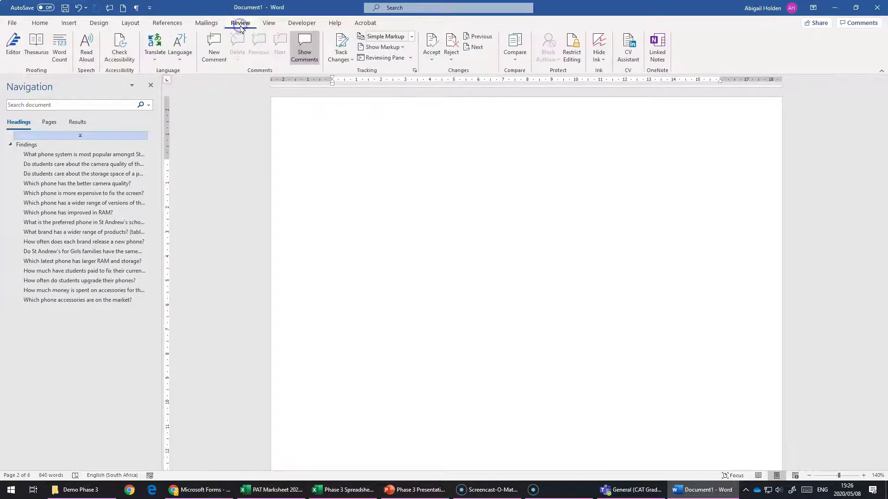
pyautogui.click(167, 23)
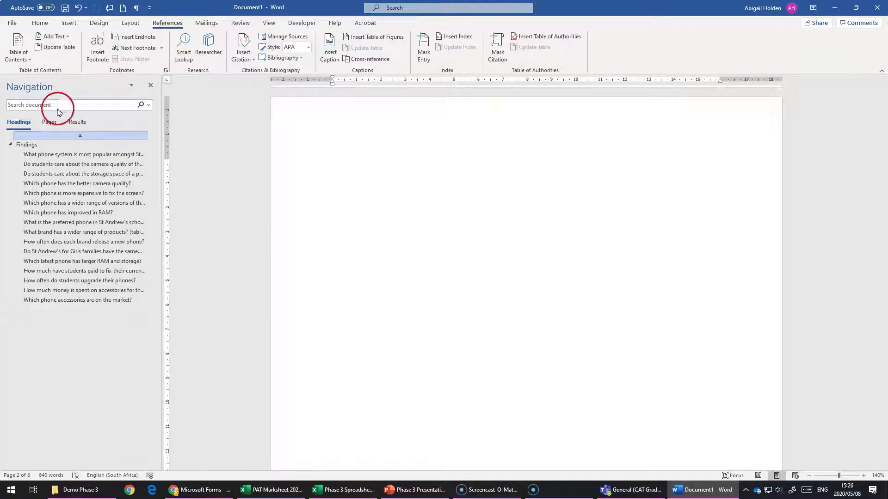
pyautogui.click(12, 63)
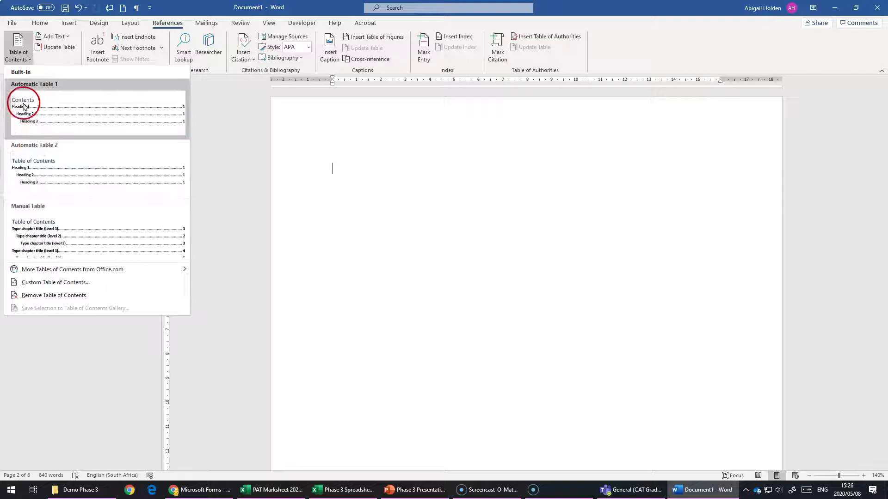
pyautogui.click(48, 177)
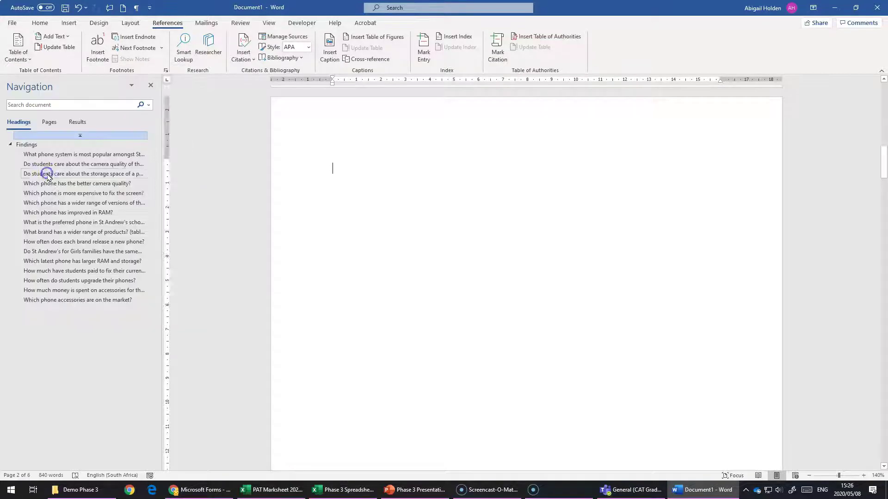
pyautogui.scroll(10, 252, 206)
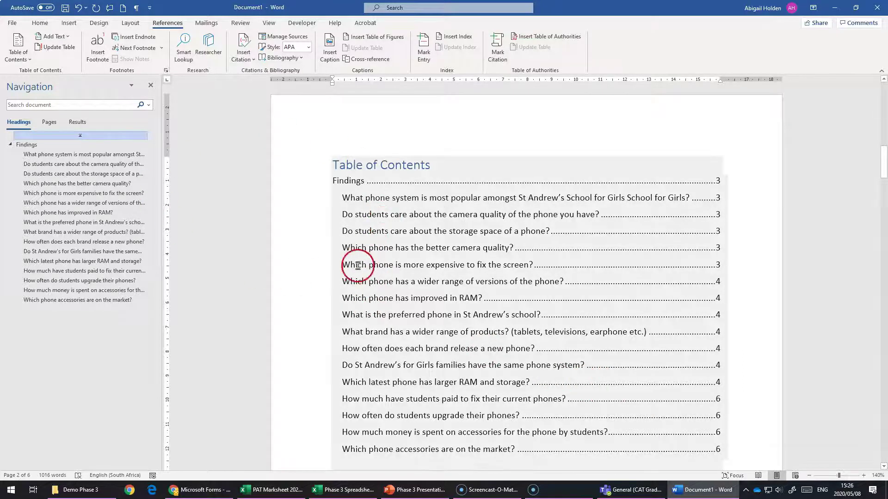
# Delete the section on how much money students spend on phone accessories, including its heading and paragraph.
pyautogui.click(83, 280)
pyautogui.moveTo(591, 205); pyautogui.dragTo(317, 171)
pyautogui.press('Delete')
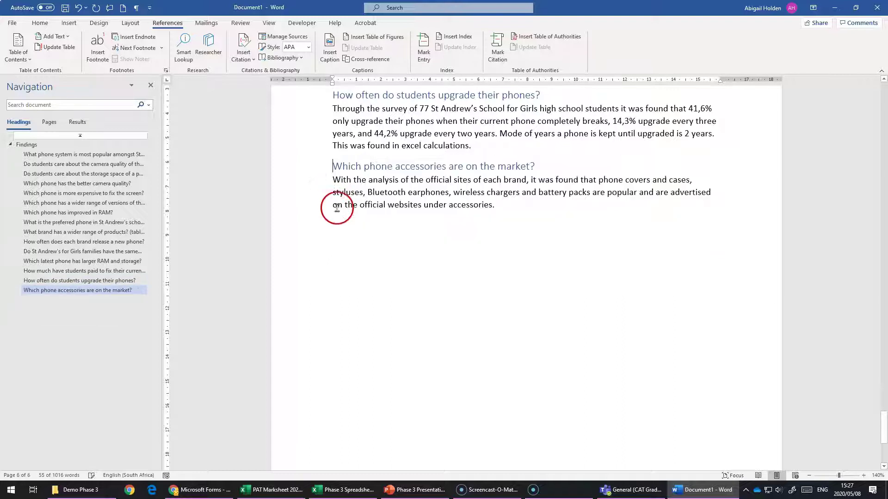
# Update the table of contents to match the document's current headings.
pyautogui.click(41, 147)
pyautogui.scroll(15, 432, 223)
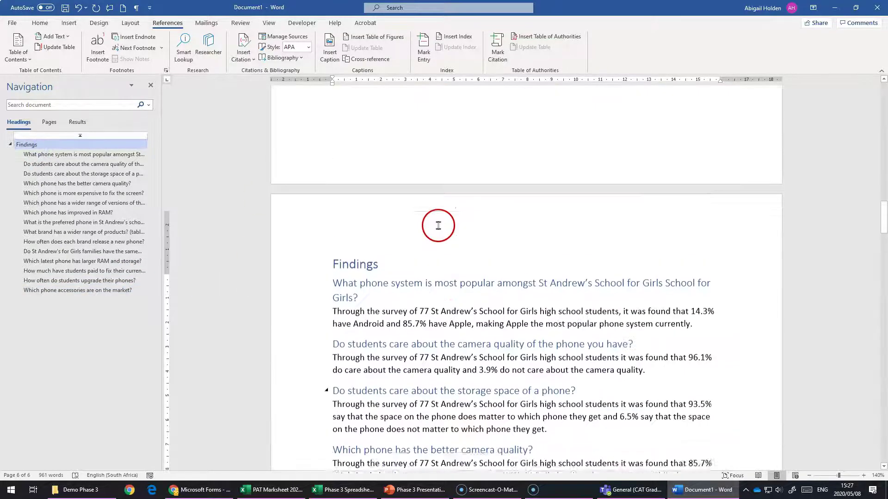
pyautogui.click(428, 323)
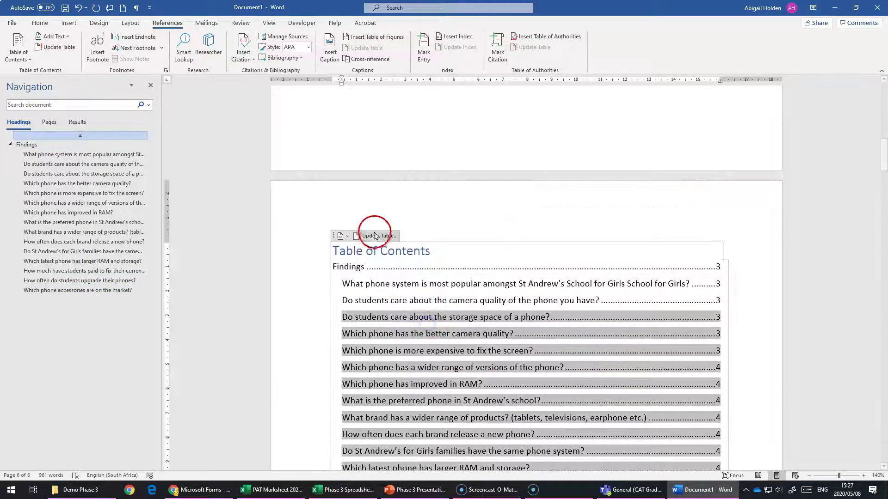
pyautogui.click(373, 236)
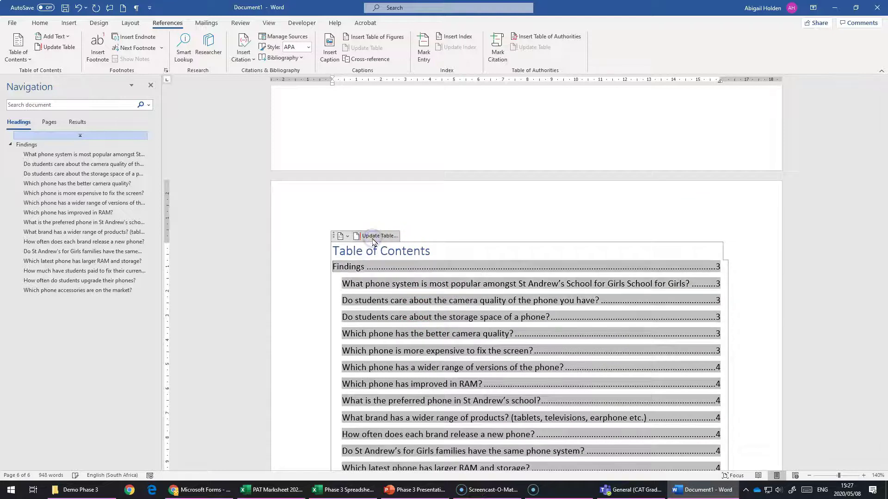
pyautogui.click(405, 309)
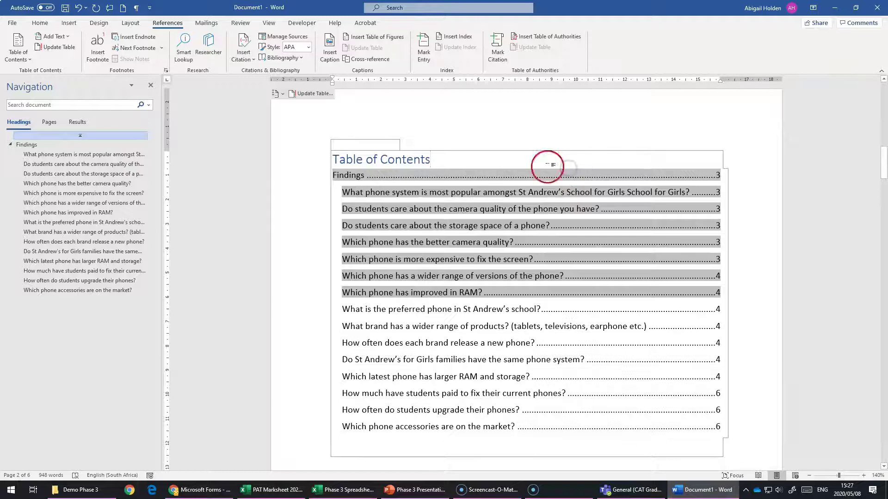
# Examine the updated table of contents from its title down to the last entry.
pyautogui.click(771, 298)
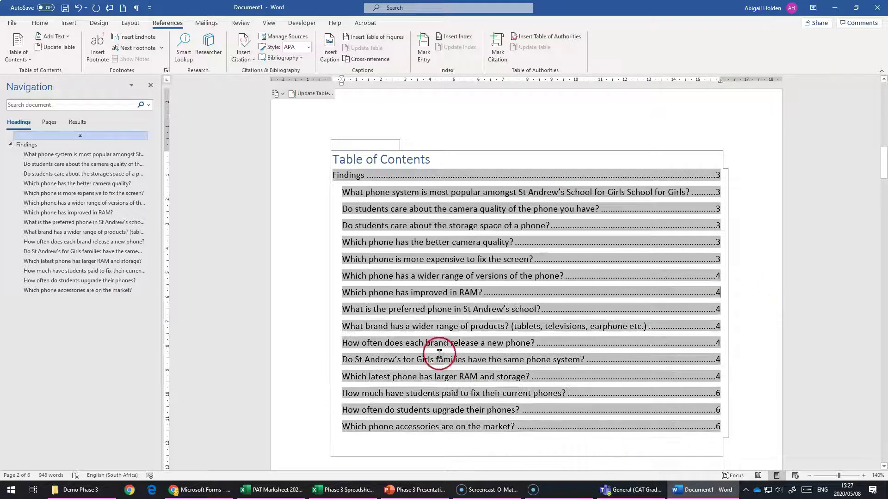
pyautogui.moveTo(383, 460)
pyautogui.mouseDown()
pyautogui.moveTo(399, 395)
pyautogui.moveTo(392, 442)
pyautogui.moveTo(566, 385)
pyautogui.moveTo(501, 337)
pyautogui.mouseUp()
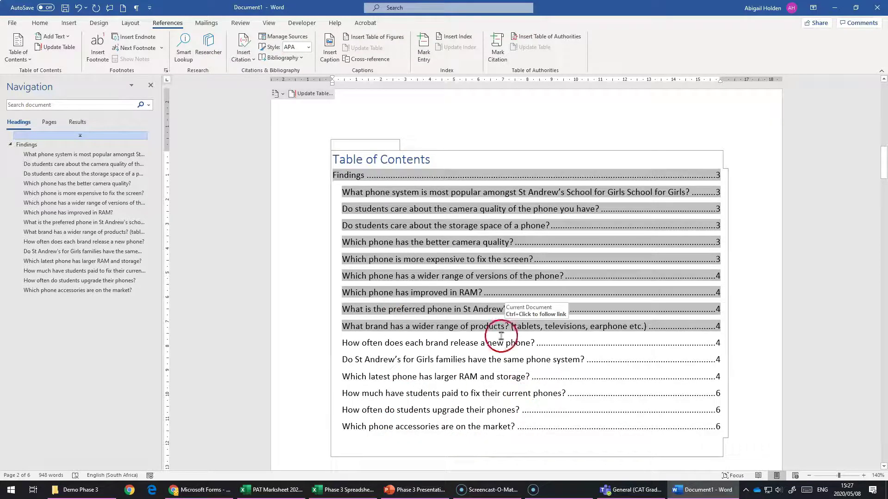
pyautogui.click(364, 136)
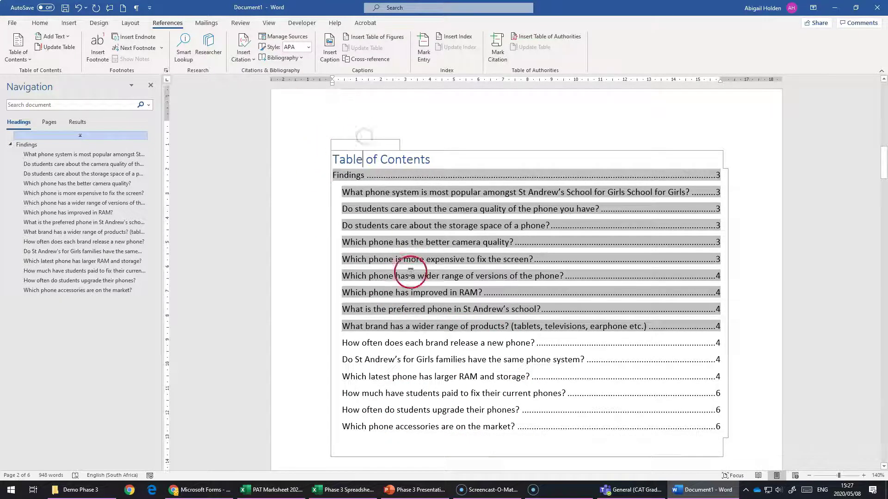
pyautogui.scroll(-4, 410, 262)
pyautogui.scroll(5, 349, 373)
pyautogui.click(465, 199)
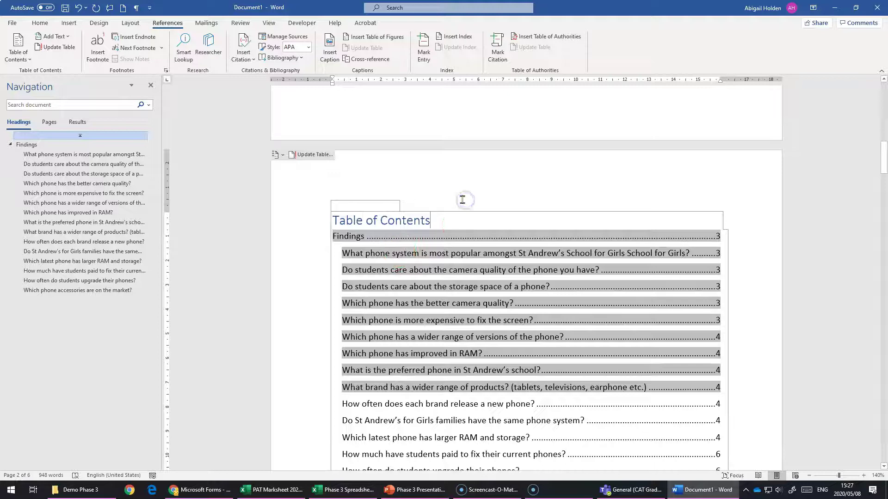
pyautogui.scroll(-4, 463, 200)
# Open the custom table of contents settings from the line below the table and check the tab leader options, keeping the dotted leader.
pyautogui.click(401, 338)
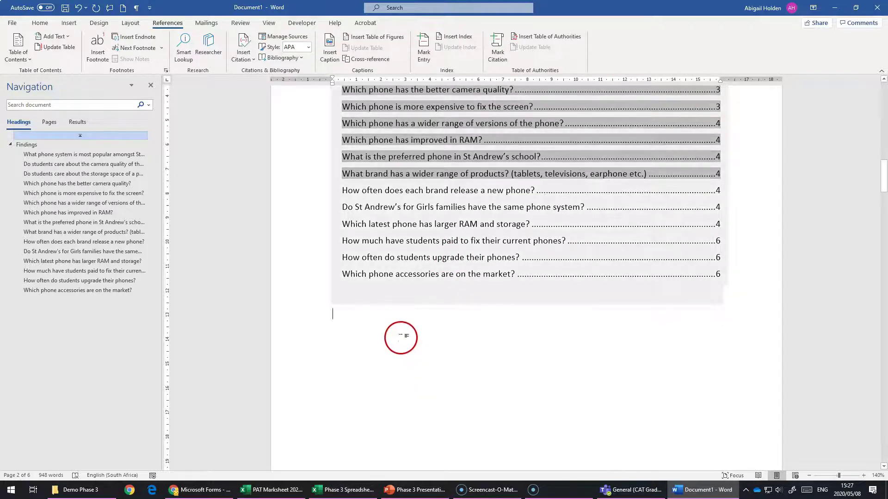
pyautogui.click(16, 60)
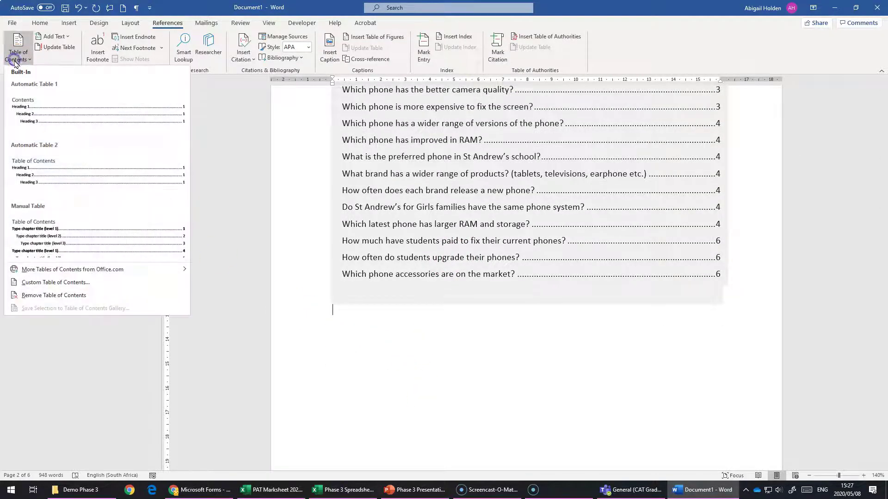
pyautogui.click(36, 287)
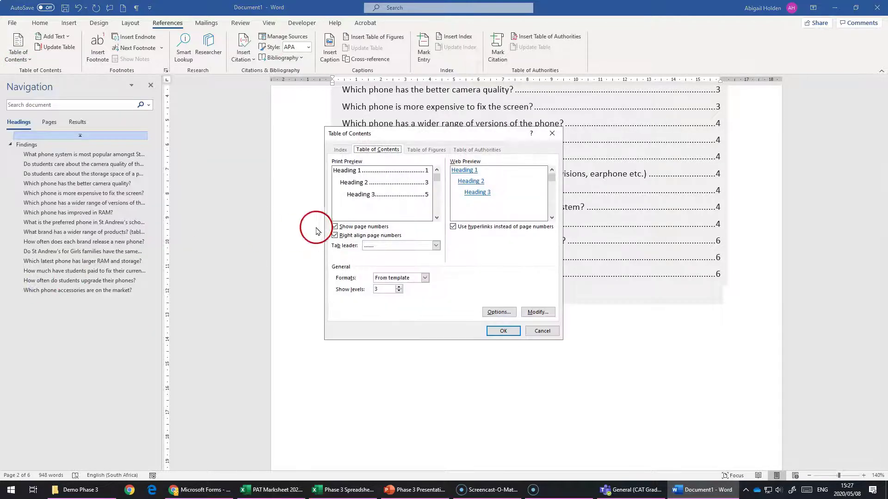
pyautogui.click(438, 245)
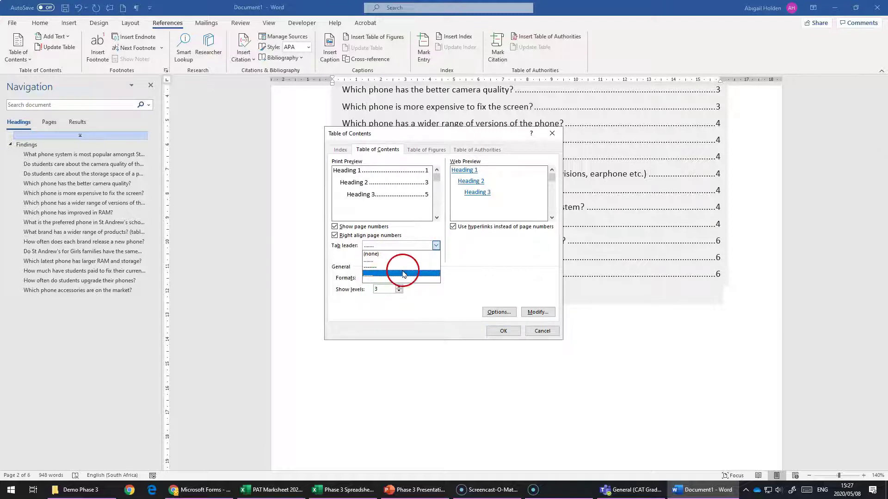
pyautogui.click(349, 259)
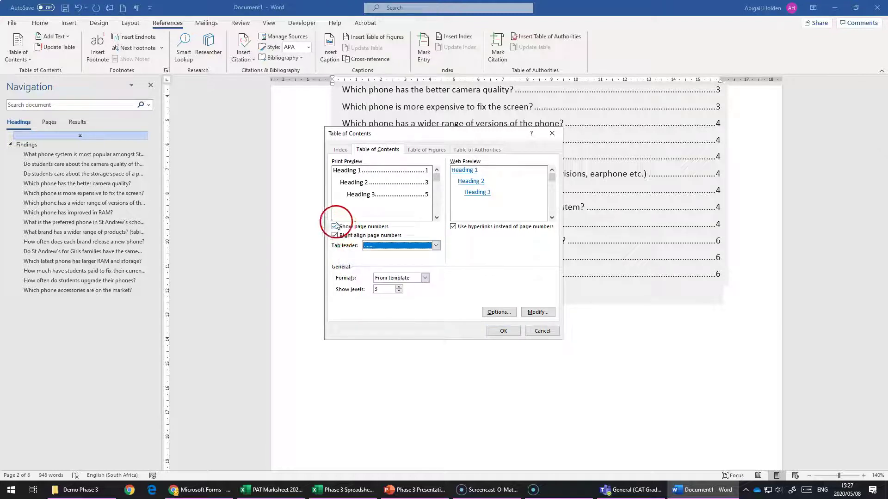
# Compare the Fancy and Formal formats for the custom table of contents and select Fancy.
pyautogui.click(417, 279)
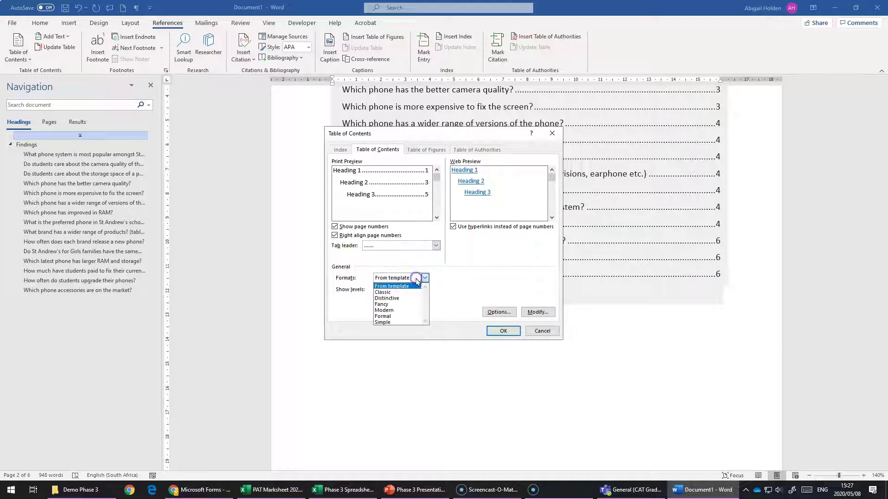
pyautogui.click(403, 305)
pyautogui.click(419, 281)
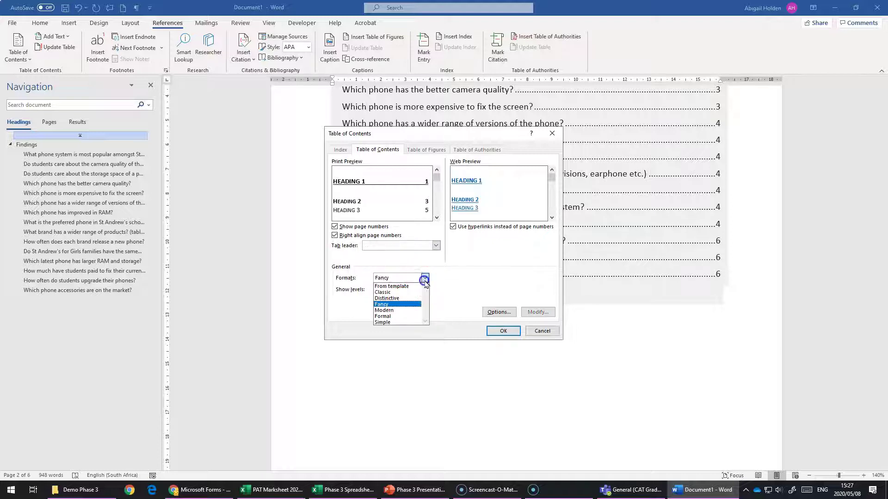
pyautogui.click(401, 317)
pyautogui.click(426, 278)
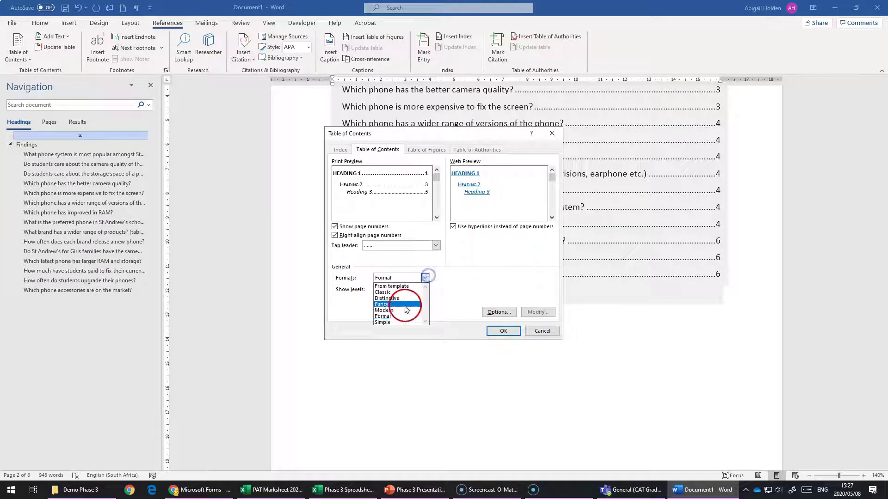
pyautogui.click(405, 306)
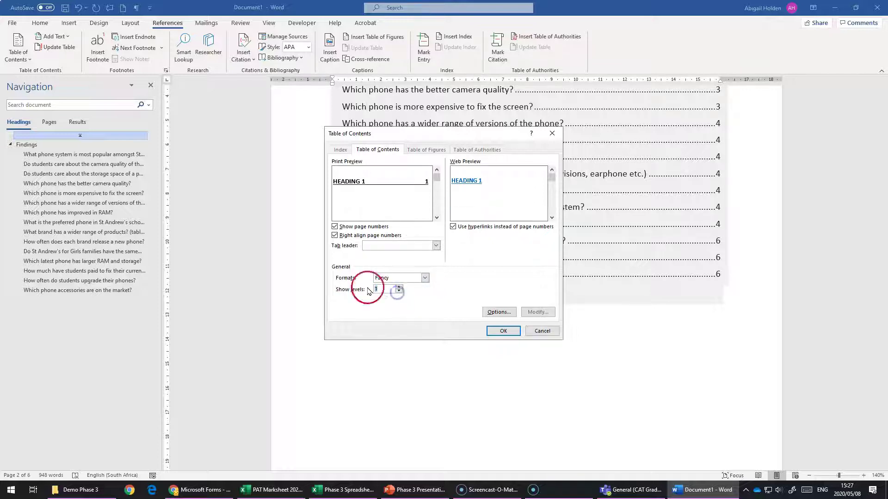
# Replace the existing table of contents with the Fancy version showing 3 levels, and undo the replacement.
pyautogui.click(399, 287)
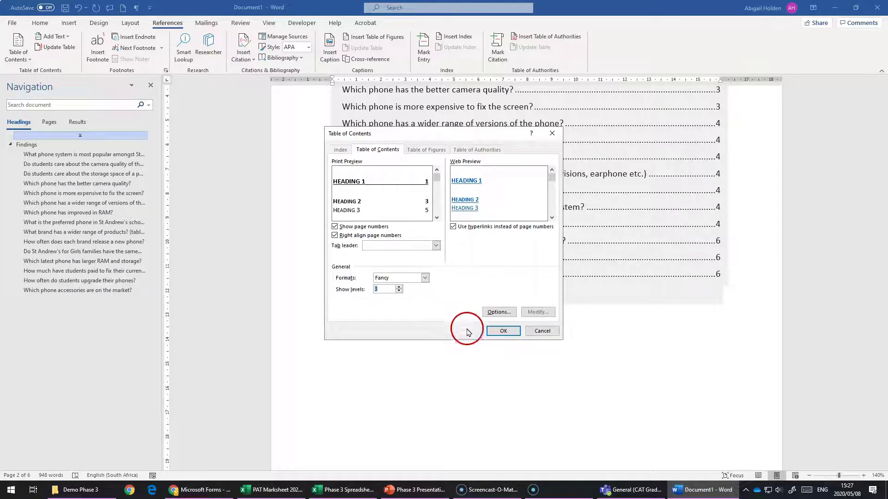
pyautogui.click(498, 332)
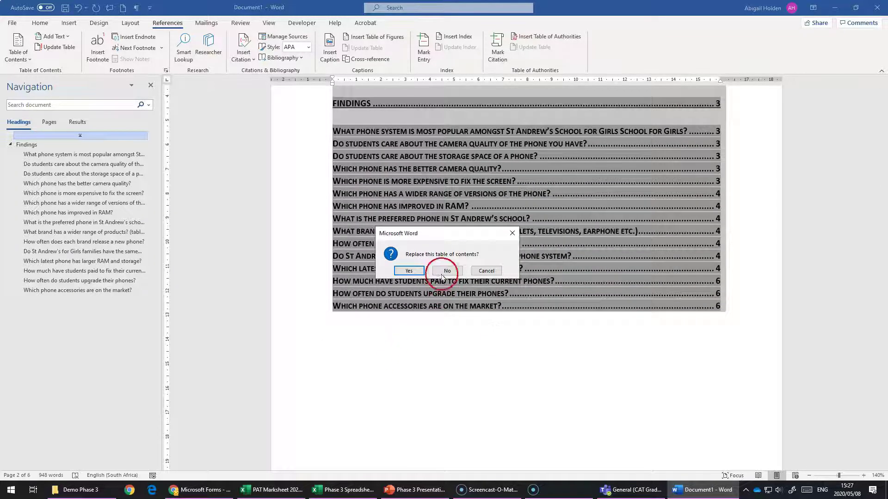
pyautogui.click(408, 273)
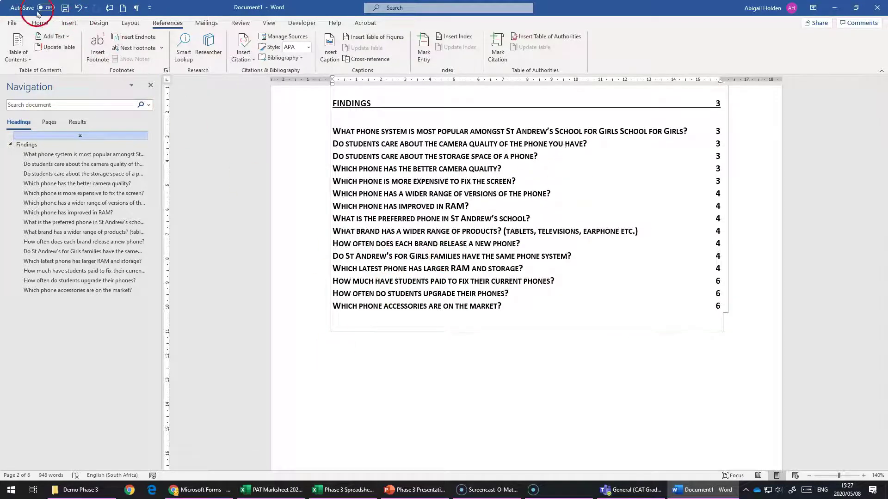
pyautogui.click(78, 11)
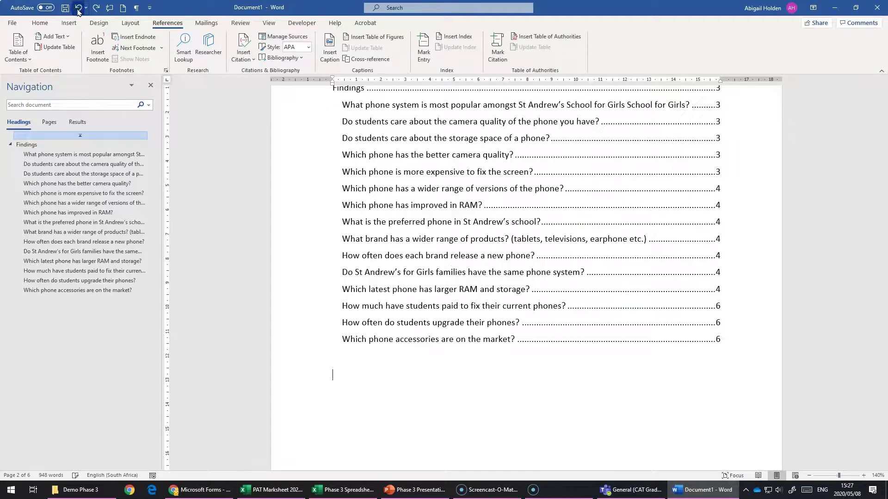
# Preview the Gallery theme on the Findings section and reapply the Office theme.
pyautogui.click(358, 260)
pyautogui.scroll(2, 363, 261)
pyautogui.scroll(-20, 332, 272)
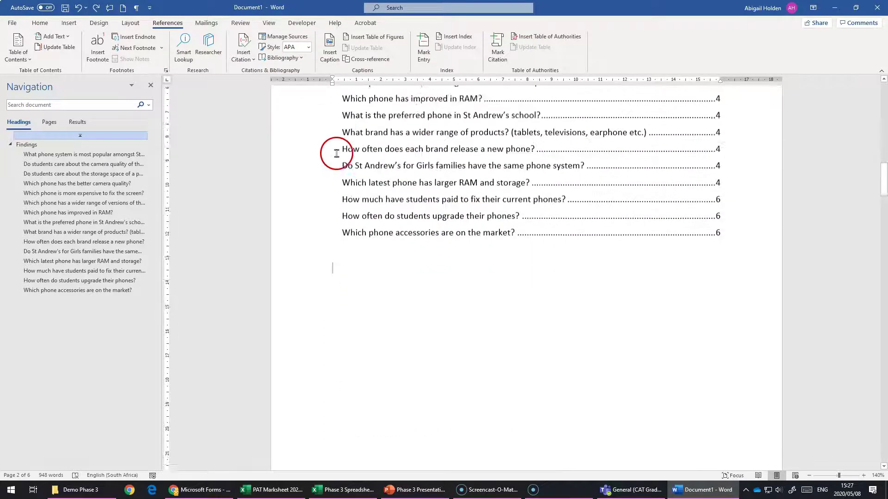
pyautogui.scroll(5, 397, 180)
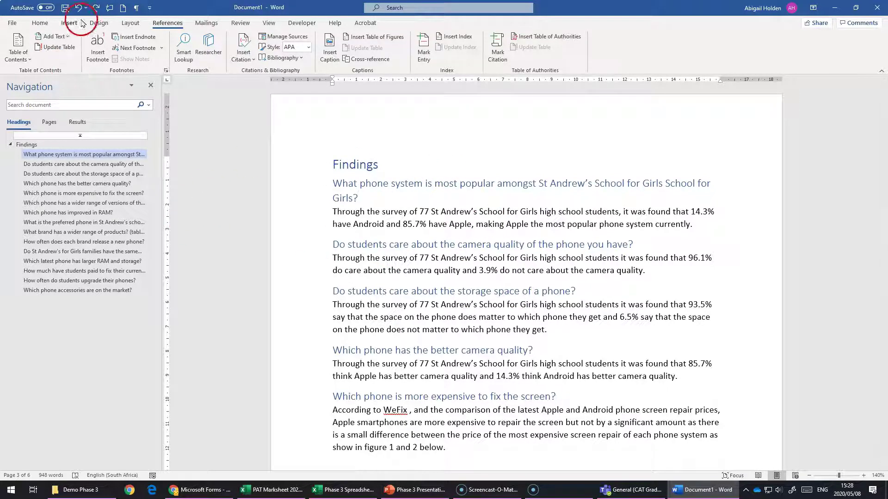
pyautogui.click(99, 23)
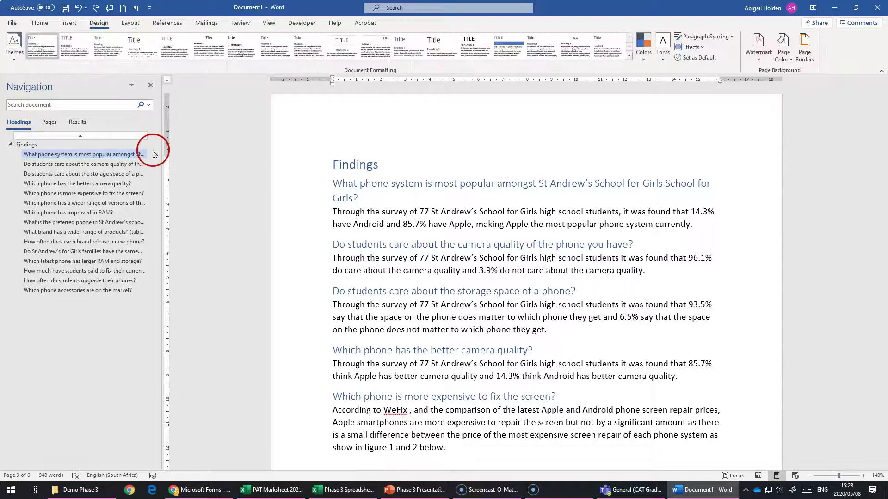
pyautogui.click(14, 48)
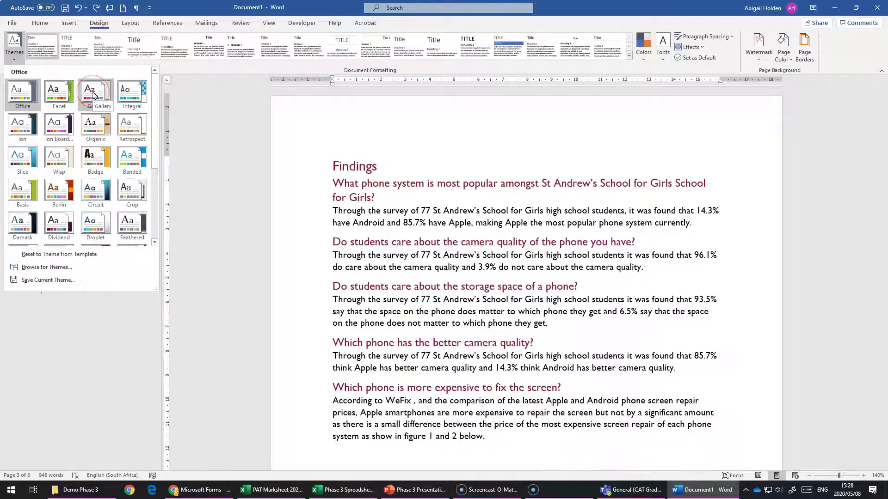
pyautogui.moveTo(93, 96); pyautogui.dragTo(32, 96)
pyautogui.click(31, 96)
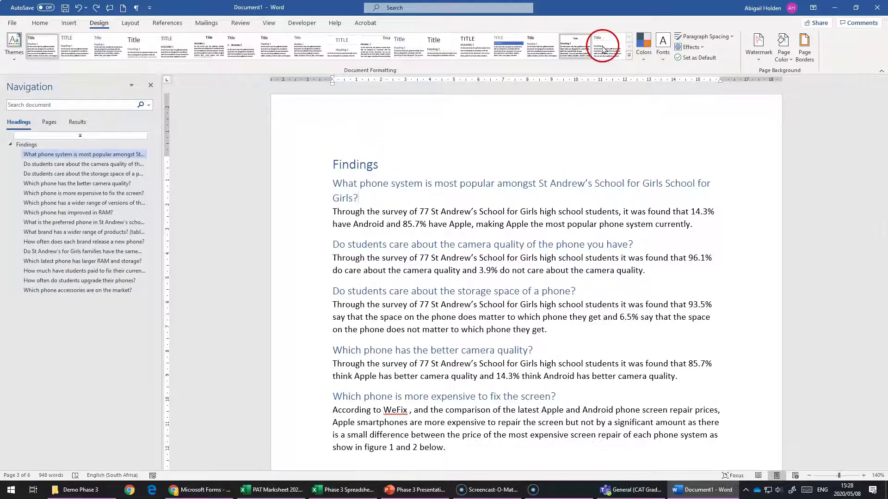
# Preview the Office 2007 - 2010 theme fonts without applying them, and apply the Red Violet theme colours to the document.
pyautogui.click(663, 50)
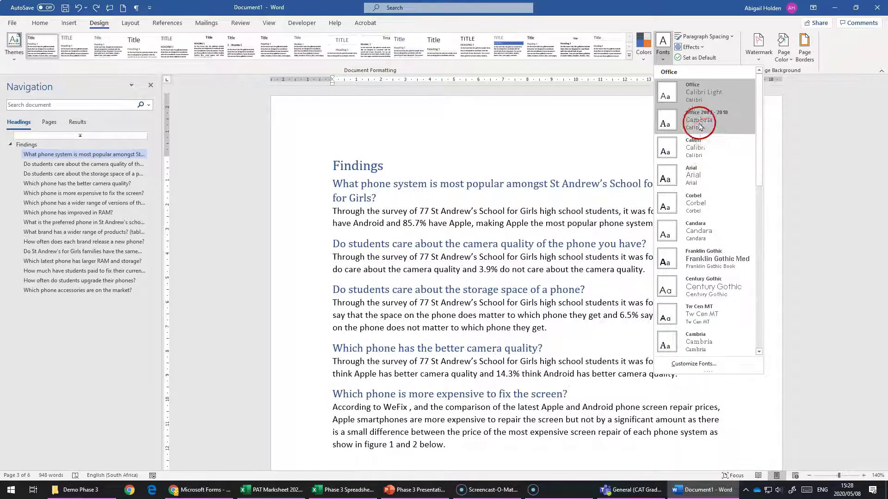
pyautogui.click(642, 50)
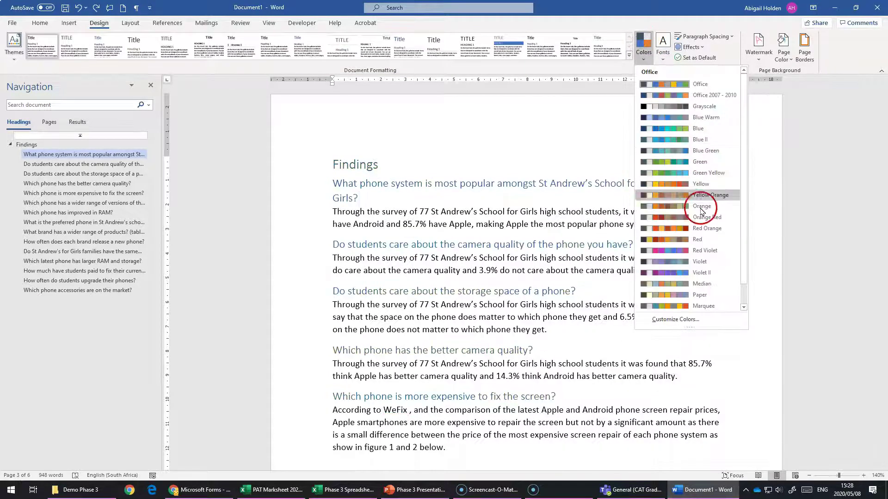
pyautogui.click(680, 251)
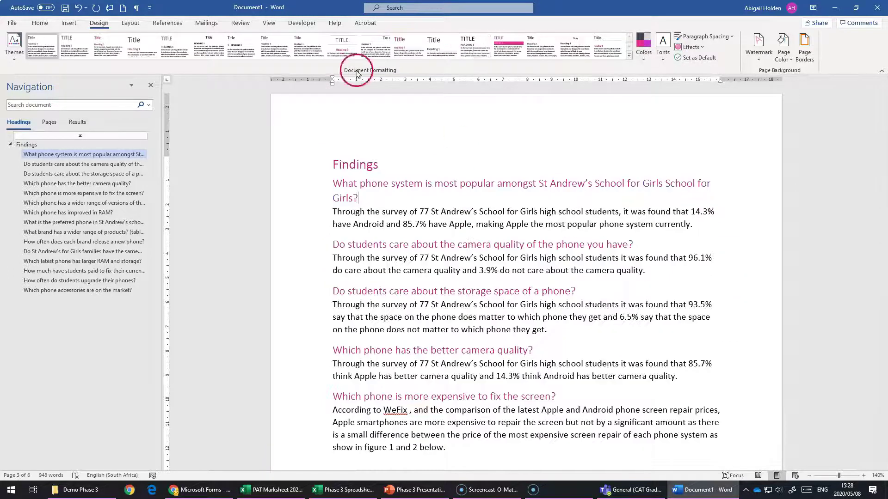
# Open the full gallery of document style sets and browse the built-in options.
pyautogui.click(630, 55)
pyautogui.click(390, 123)
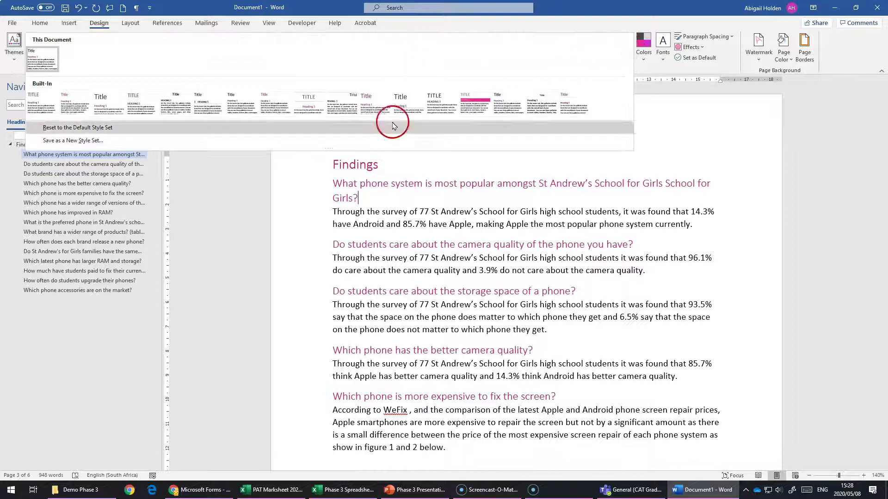